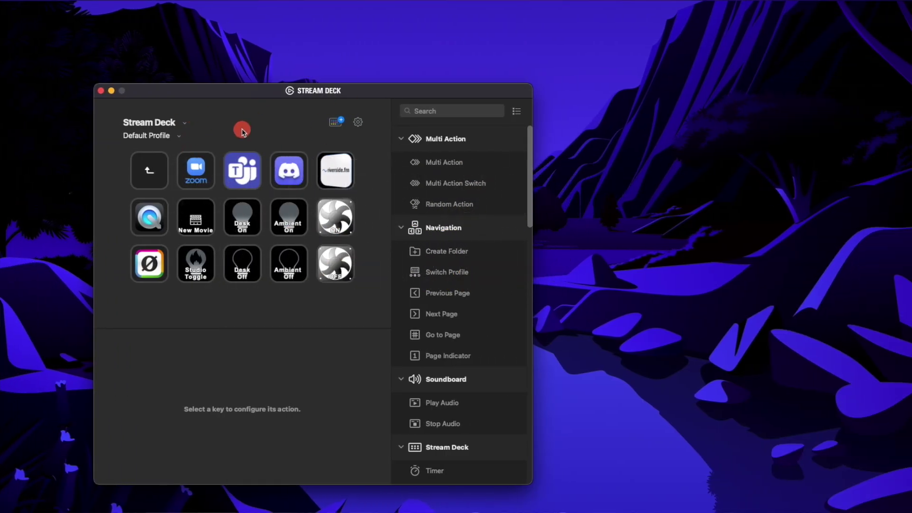
Step: Open the device list to see which Stream Deck devices are connected
{"action": "left_click", "coordinate": [159, 126]}
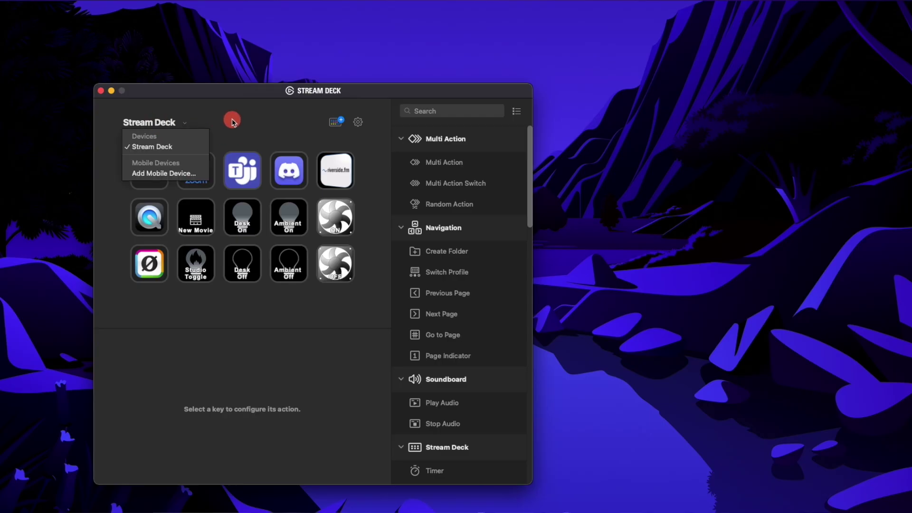
Step: Close the device list and select the PacMan 15key profile
{"action": "left_click", "coordinate": [233, 122]}
{"action": "left_click", "coordinate": [163, 137]}
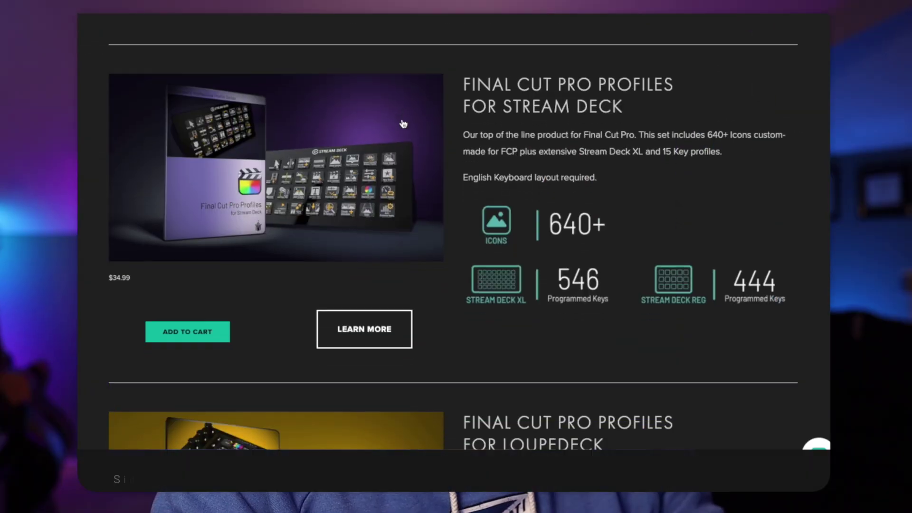
Step: Scroll down the Sideshowfx page past each Final Cut Pro pack to the Complete Collection
{"action": "scroll", "coordinate": [403, 123], "scroll_direction": "down", "scroll_amount": 5}
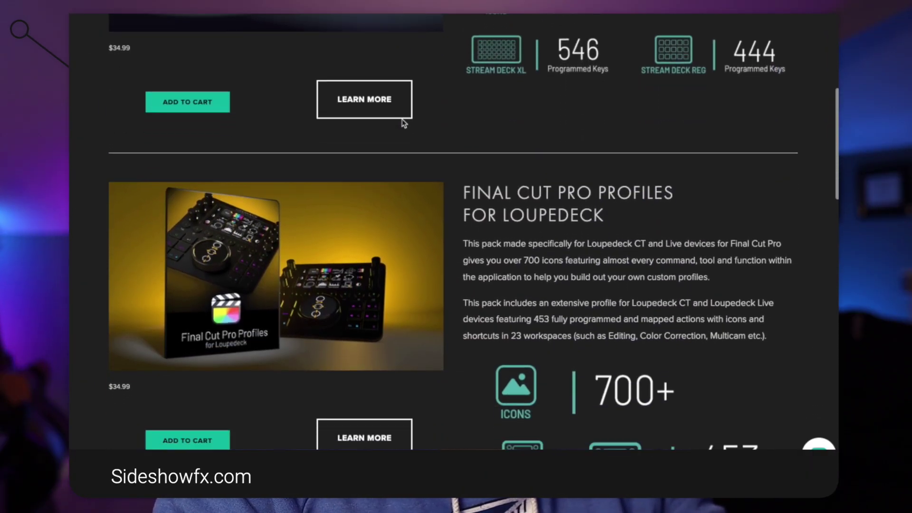
{"action": "scroll", "coordinate": [402, 124], "scroll_direction": "down", "scroll_amount": 6}
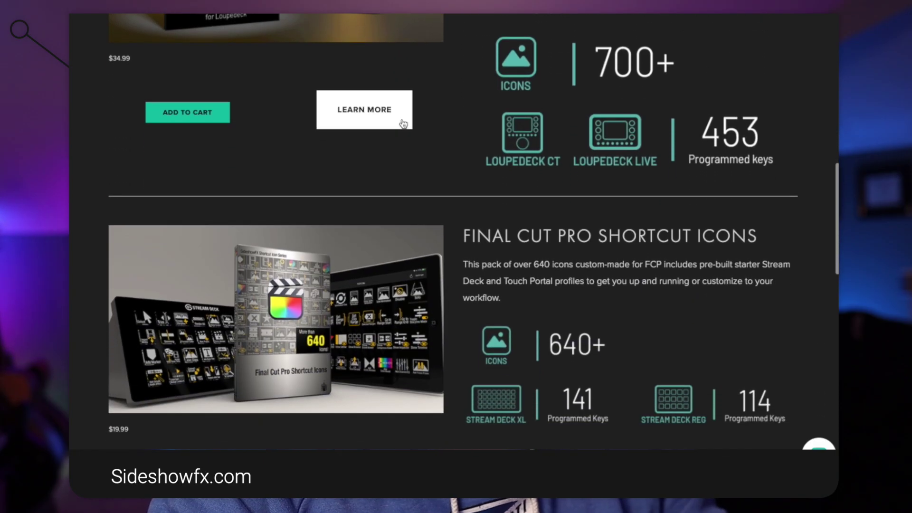
{"action": "scroll", "coordinate": [403, 124], "scroll_direction": "down", "scroll_amount": 2}
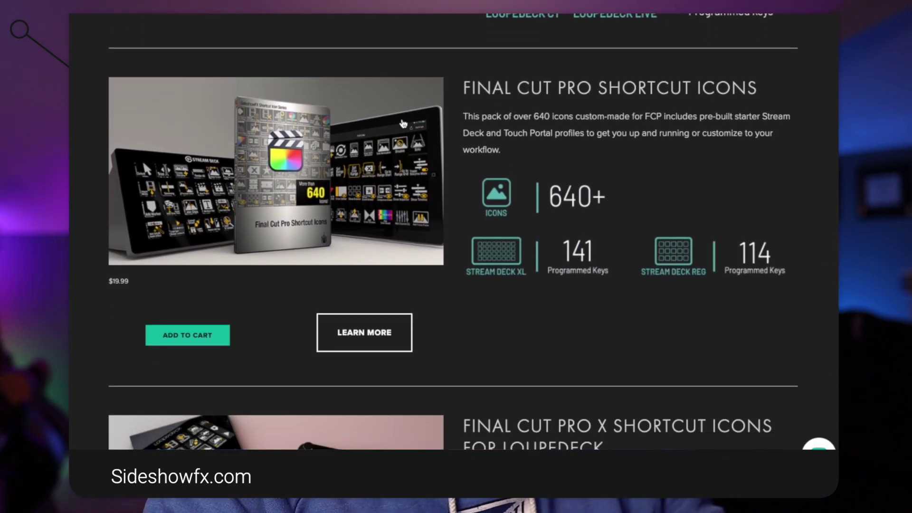
{"action": "scroll", "coordinate": [403, 123], "scroll_direction": "down", "scroll_amount": 9}
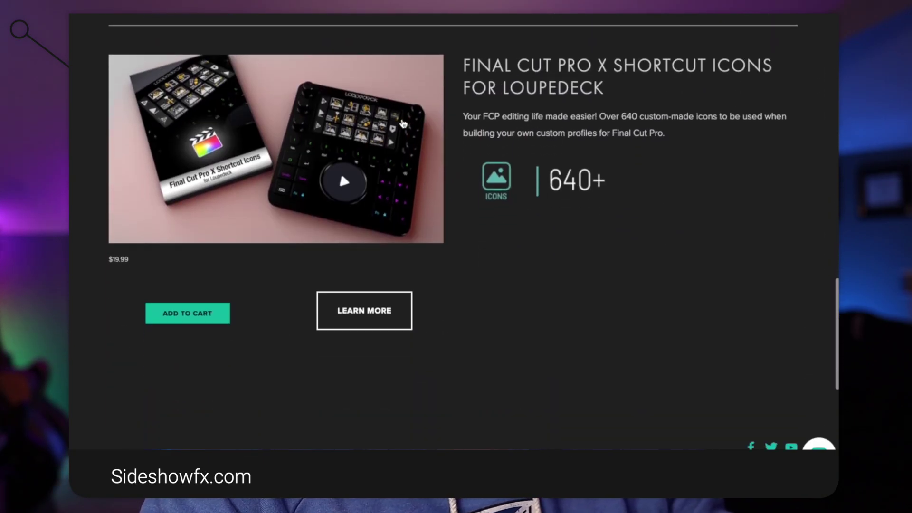
{"action": "scroll", "coordinate": [403, 124], "scroll_direction": "down", "scroll_amount": 4}
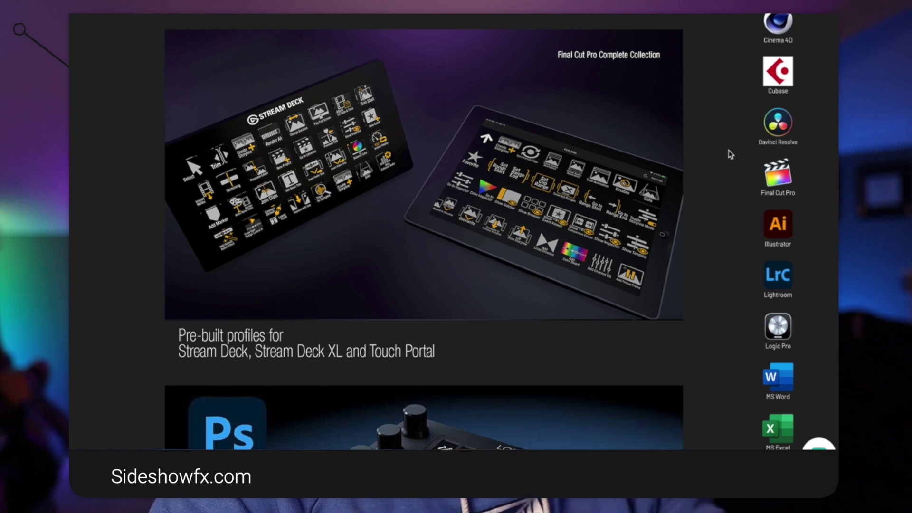
{"action": "scroll", "coordinate": [732, 155], "scroll_direction": "down", "scroll_amount": 1}
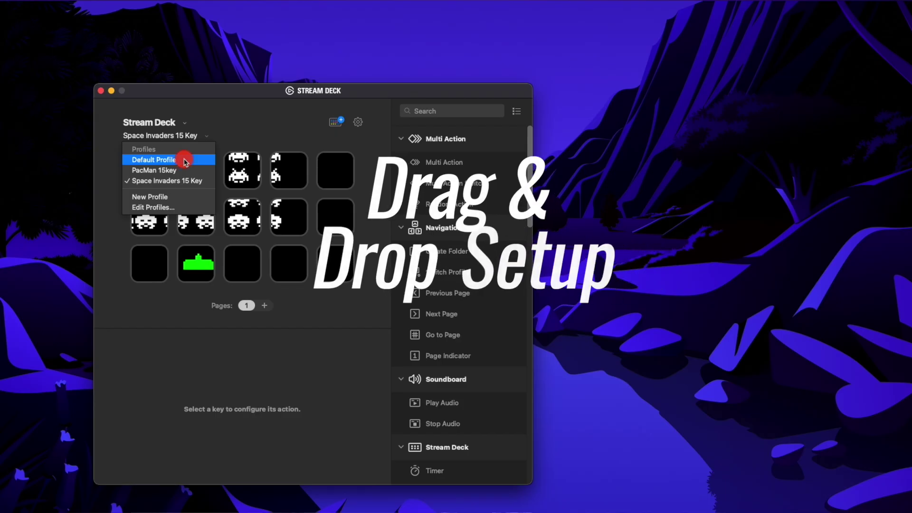
Step: Dismiss the profile dropdown to show Default Profile page 5's light keys
{"action": "left_click", "coordinate": [185, 159]}
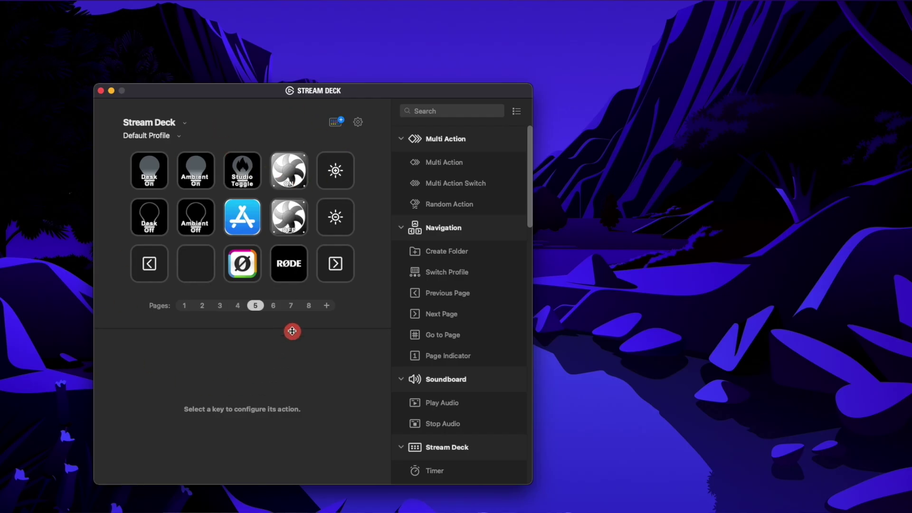
Step: Inspect the Desk On key's website settings, then add a blank page 9
{"action": "left_click", "coordinate": [150, 171]}
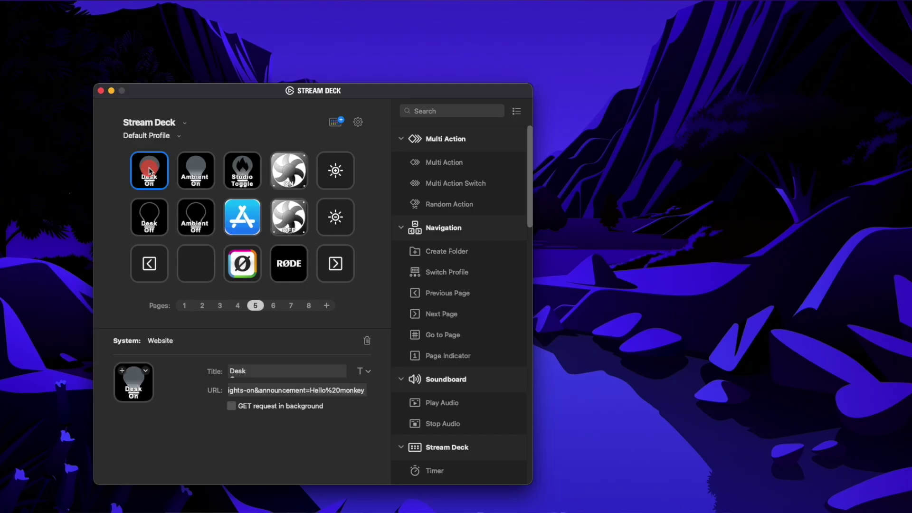
{"action": "left_click", "coordinate": [328, 305]}
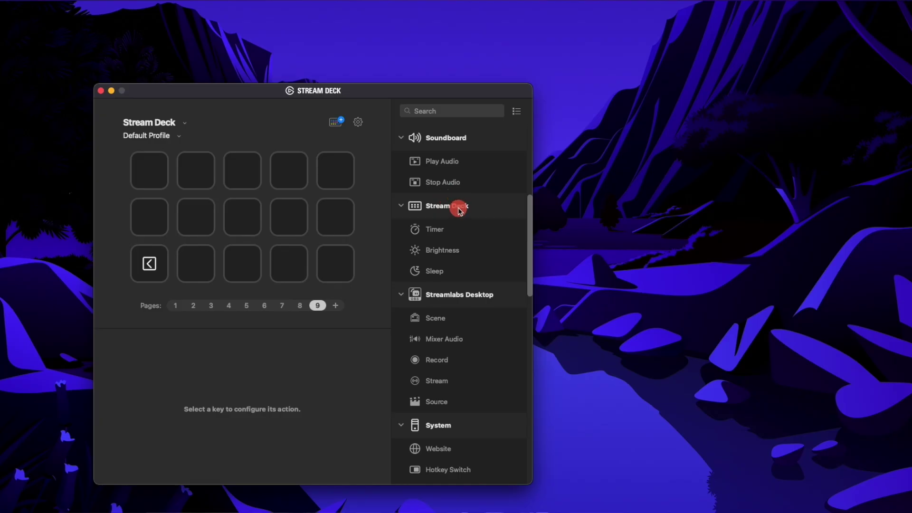
{"action": "scroll", "coordinate": [457, 214], "scroll_direction": "down", "scroll_amount": 5}
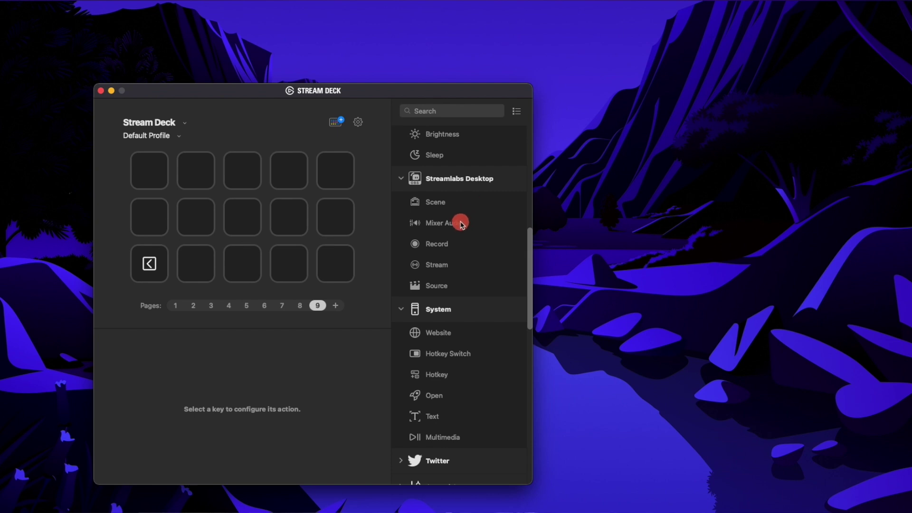
{"action": "scroll", "coordinate": [462, 233], "scroll_direction": "down", "scroll_amount": 4}
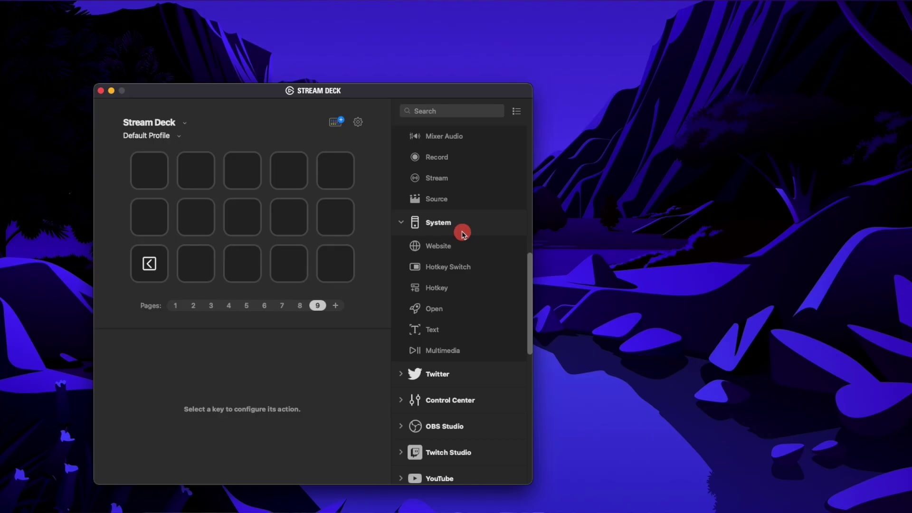
{"action": "scroll", "coordinate": [461, 231], "scroll_direction": "down", "scroll_amount": 2}
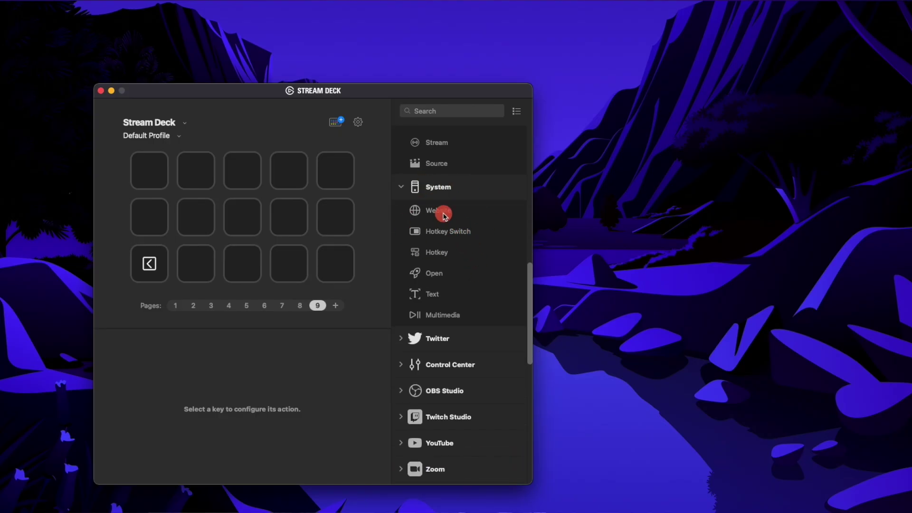
{"action": "left_click_drag", "start_coordinate": [441, 215], "coordinate": [160, 174]}
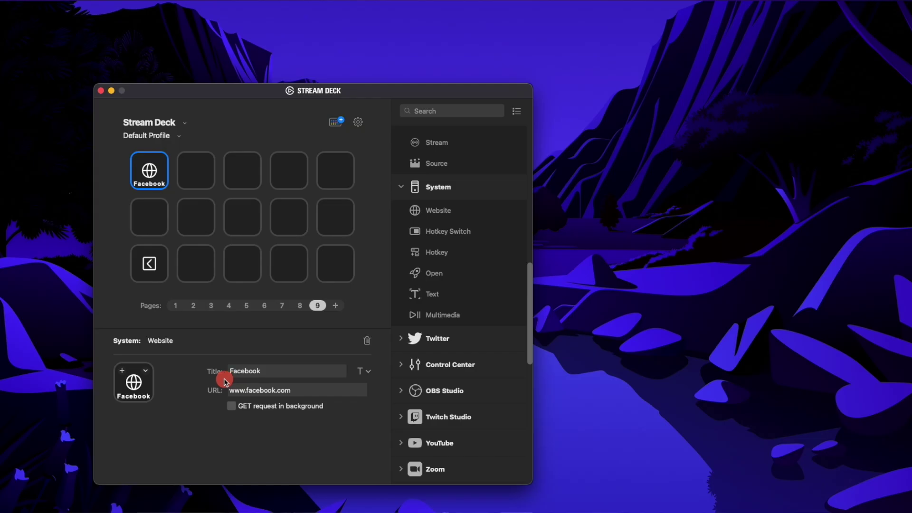
Step: Clear the Facebook key's title and bring up its icon options
{"action": "key", "text": "BackSpace"}
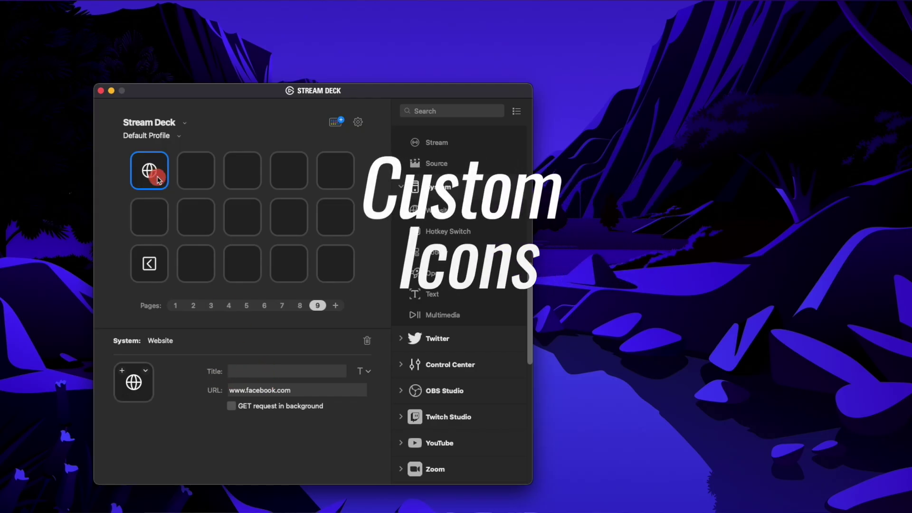
{"action": "left_click", "coordinate": [146, 374]}
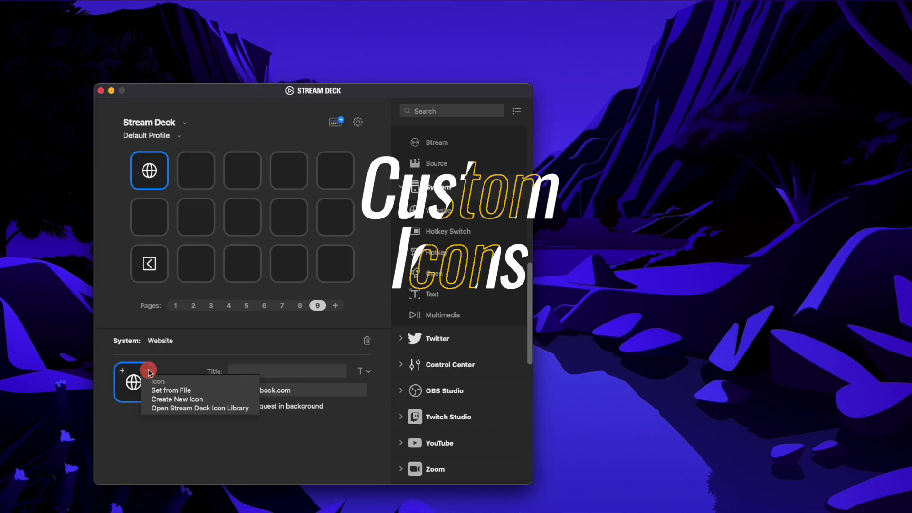
Step: Choose Set from File for the key's icon, opening a file chooser on the Icons folder
{"action": "left_click", "coordinate": [180, 388]}
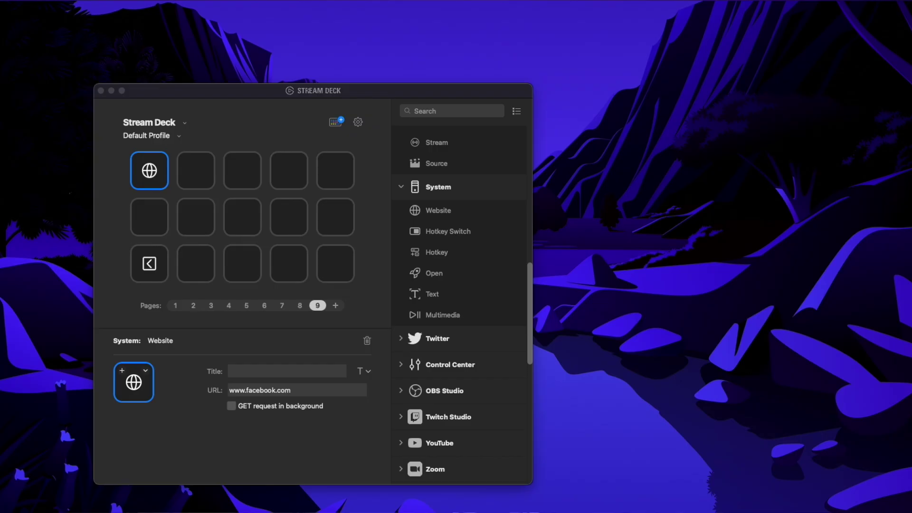
{"action": "left_click", "coordinate": [171, 384]}
{"action": "left_click", "coordinate": [146, 370]}
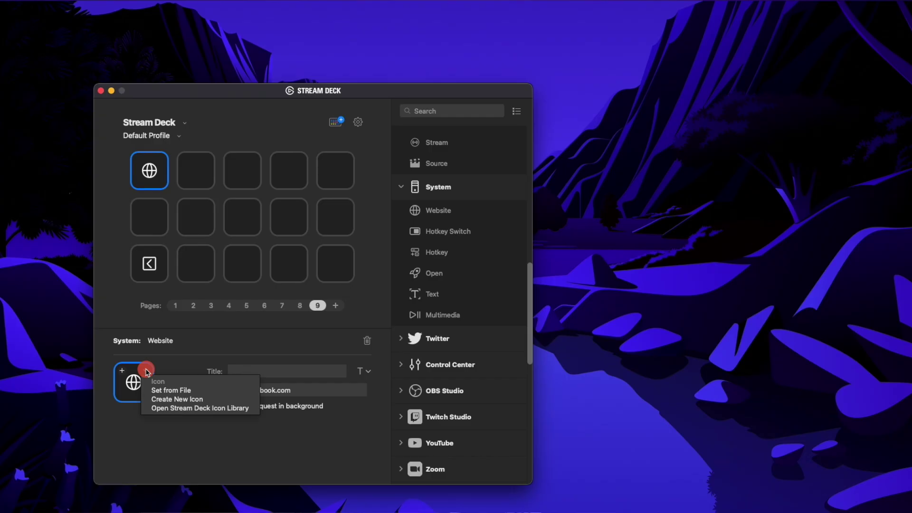
{"action": "left_click", "coordinate": [172, 392]}
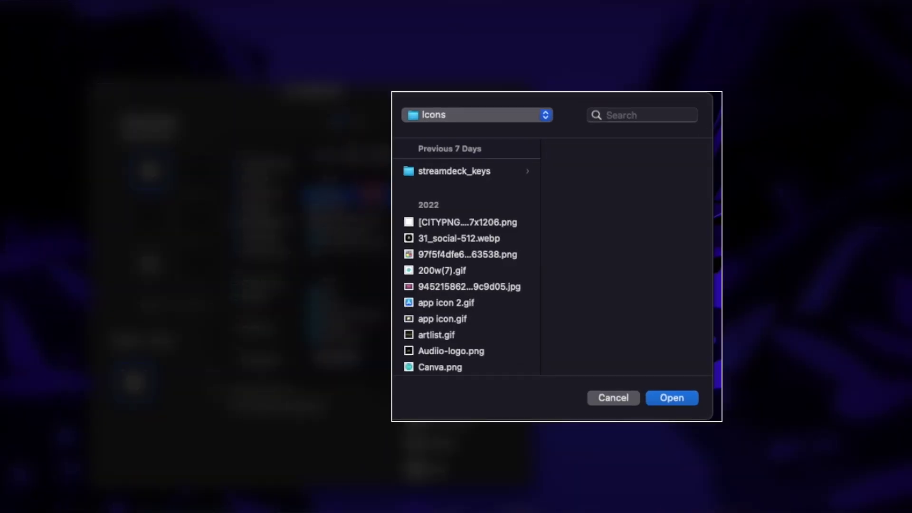
Step: Select Facebook.gif in the file chooser as the first key's icon
{"action": "left_click", "coordinate": [584, 186]}
{"action": "scroll", "coordinate": [469, 211], "scroll_direction": "down", "scroll_amount": 10}
{"action": "scroll", "coordinate": [467, 224], "scroll_direction": "down", "scroll_amount": 10}
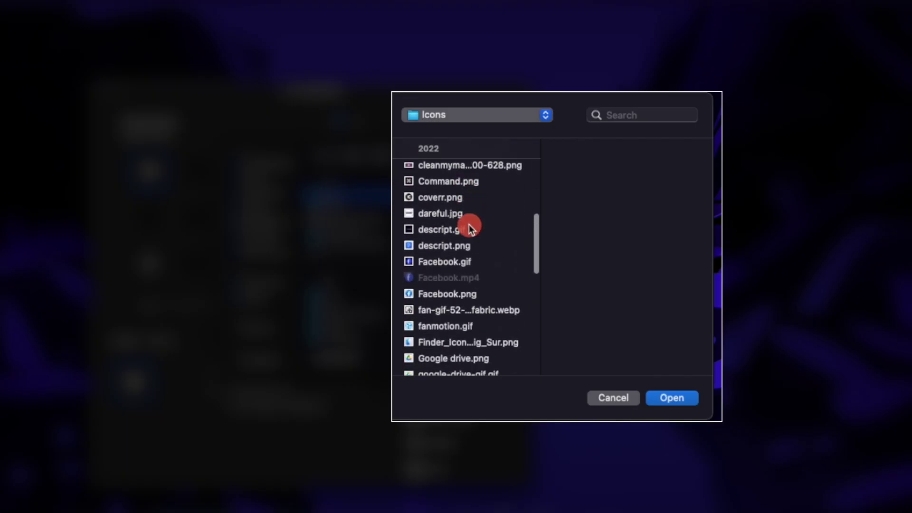
{"action": "left_click", "coordinate": [441, 260]}
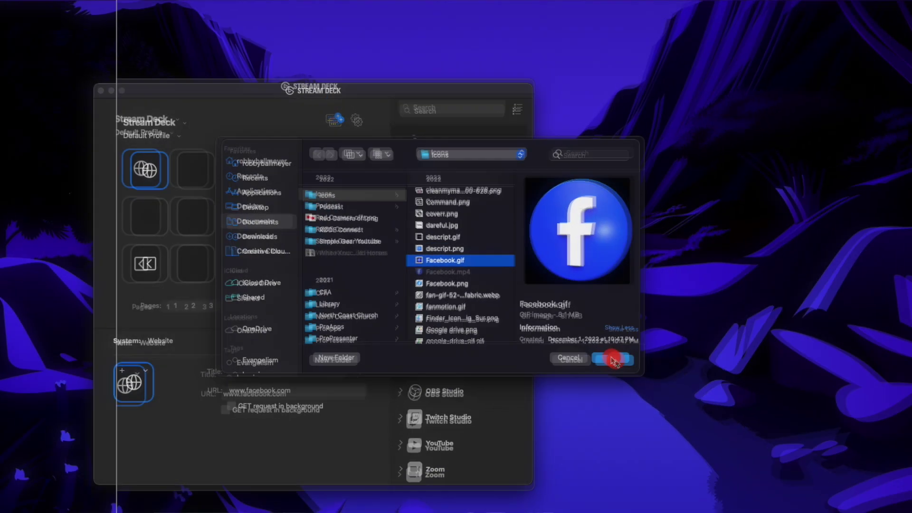
{"action": "left_click", "coordinate": [672, 398]}
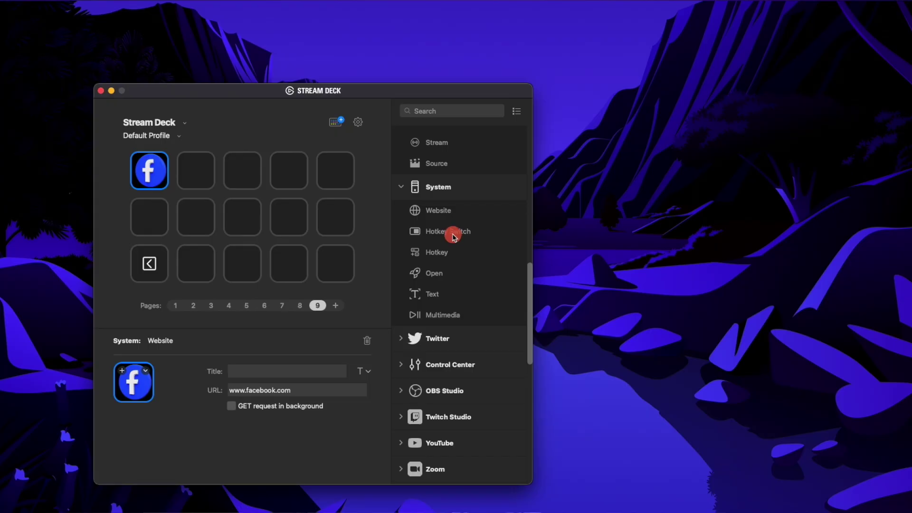
Step: Place a Hotkey Switch on page 9's second key, arm both hotkey fields, then open a folder key
{"action": "left_click_drag", "start_coordinate": [454, 236], "coordinate": [195, 172]}
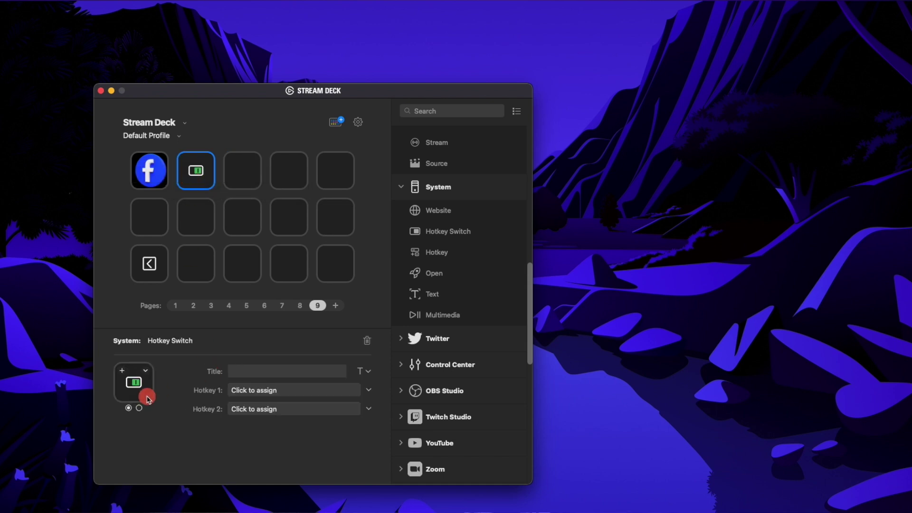
{"action": "left_click", "coordinate": [258, 391]}
{"action": "left_click", "coordinate": [257, 410]}
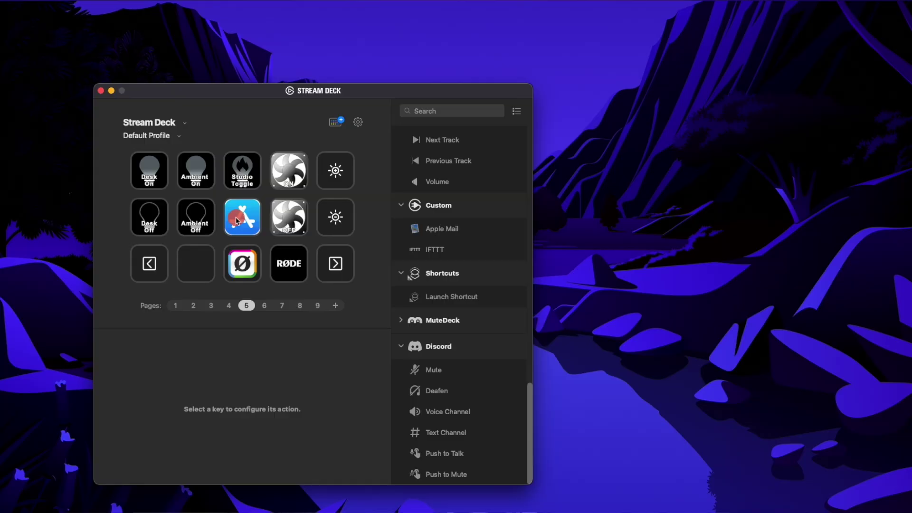
{"action": "double_click", "coordinate": [237, 221]}
Step: Inside the Zoom folder, preview the mic key's unmuted and muted states, then inspect the camera key
{"action": "double_click", "coordinate": [194, 178]}
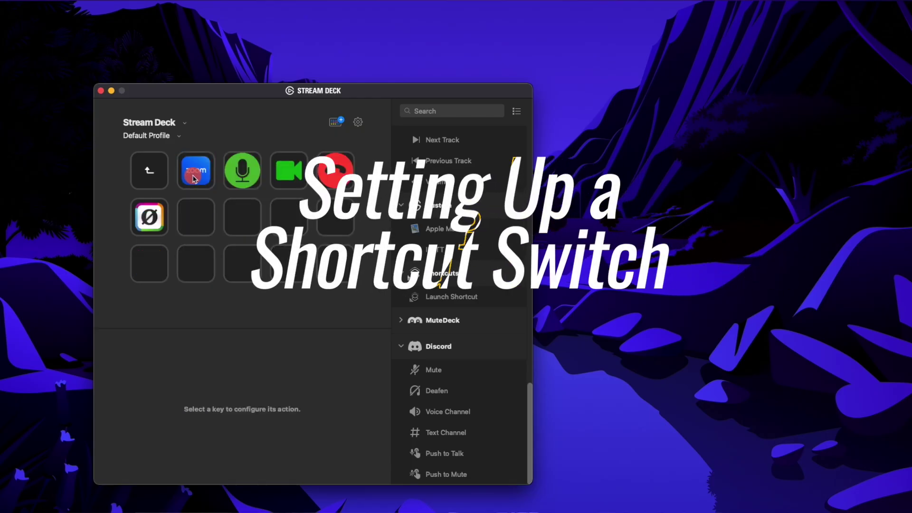
{"action": "left_click", "coordinate": [194, 179]}
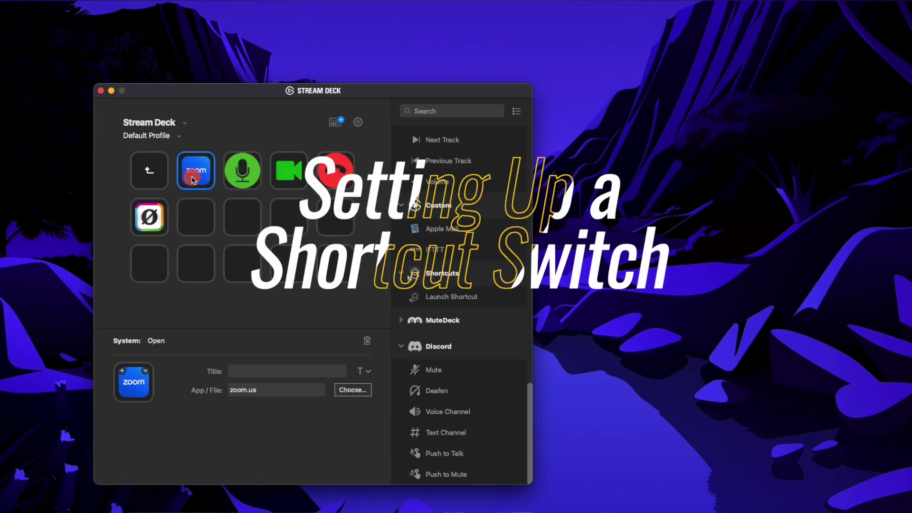
{"action": "left_click", "coordinate": [234, 177]}
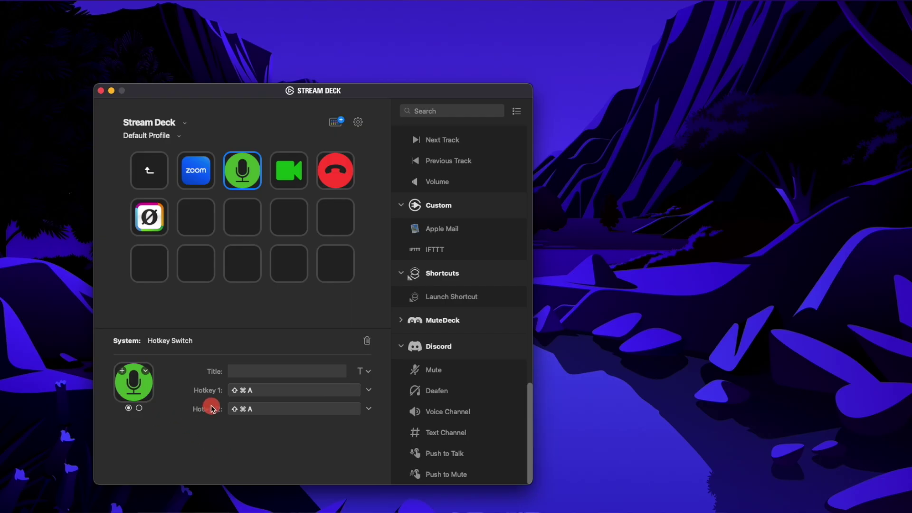
{"action": "left_click", "coordinate": [139, 409]}
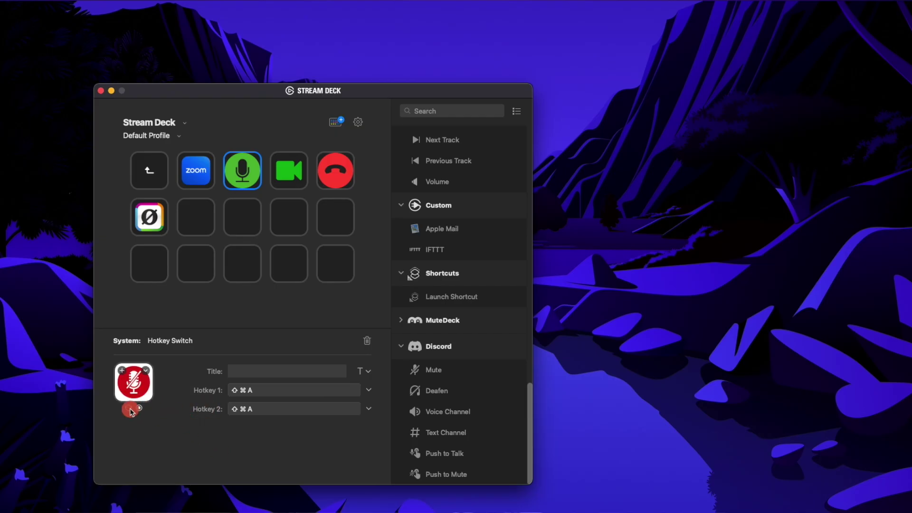
{"action": "left_click", "coordinate": [128, 409]}
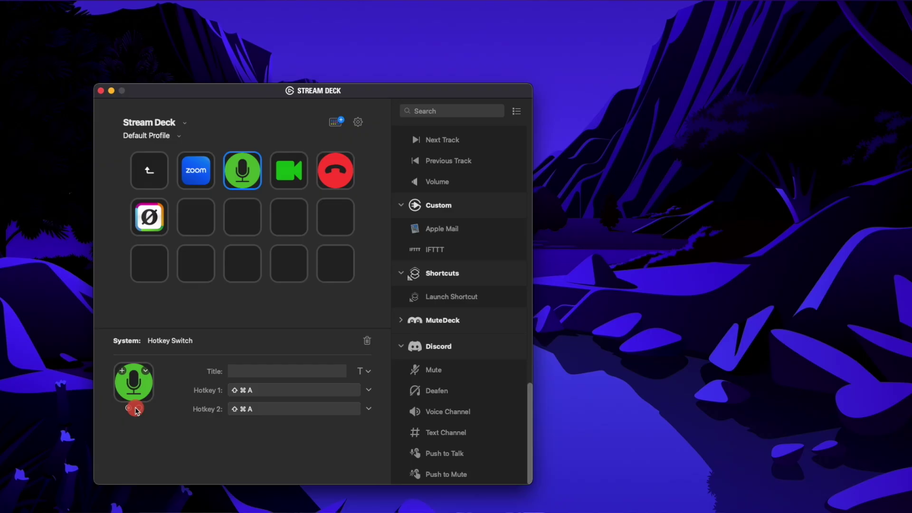
{"action": "left_click", "coordinate": [136, 409]}
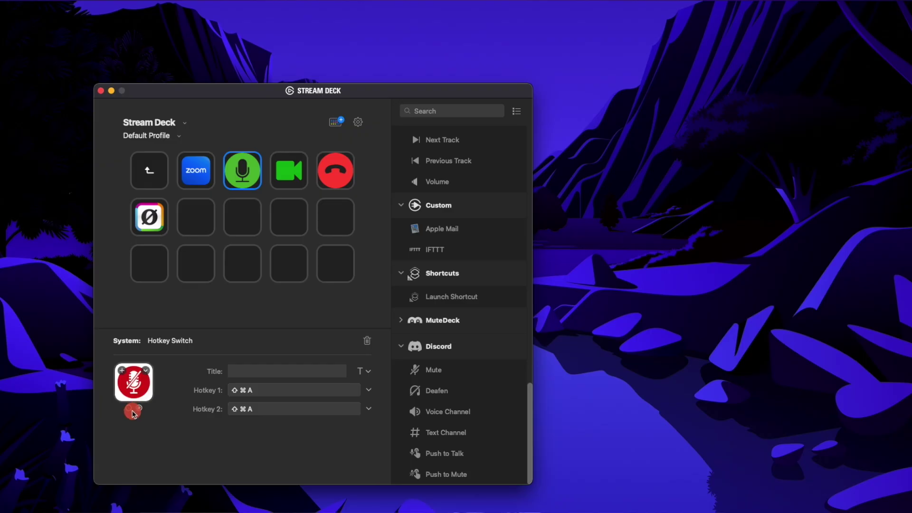
{"action": "left_click", "coordinate": [304, 183]}
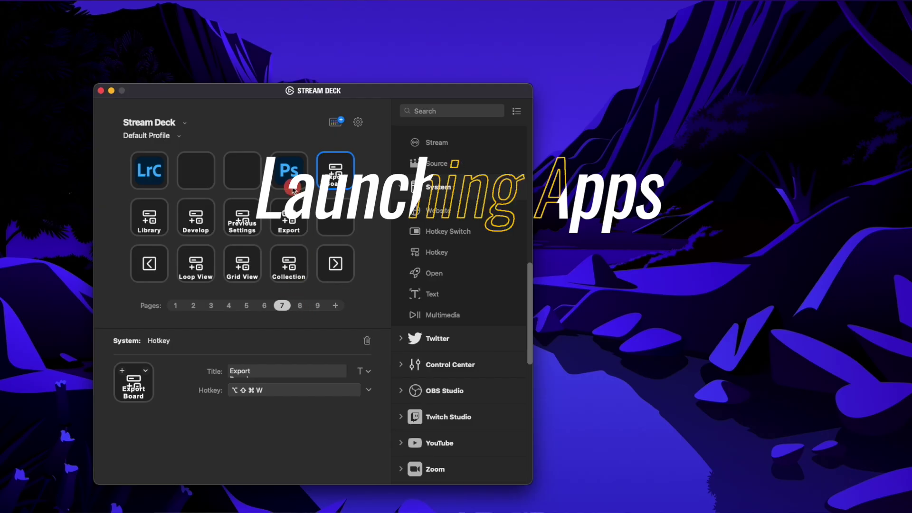
Step: Inspect the Photoshop key, then add a System Open action to page 9's third key
{"action": "left_click", "coordinate": [289, 176]}
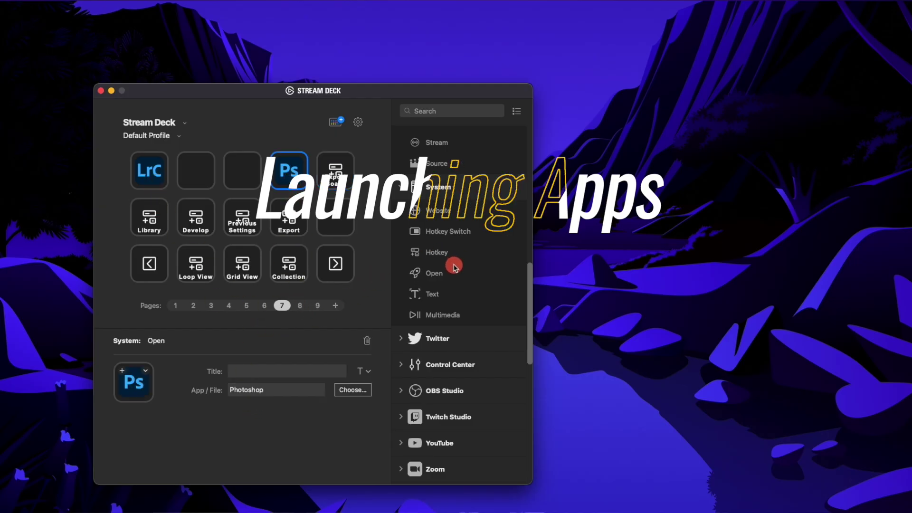
{"action": "left_click", "coordinate": [318, 305]}
{"action": "left_click_drag", "start_coordinate": [460, 276], "coordinate": [242, 172]}
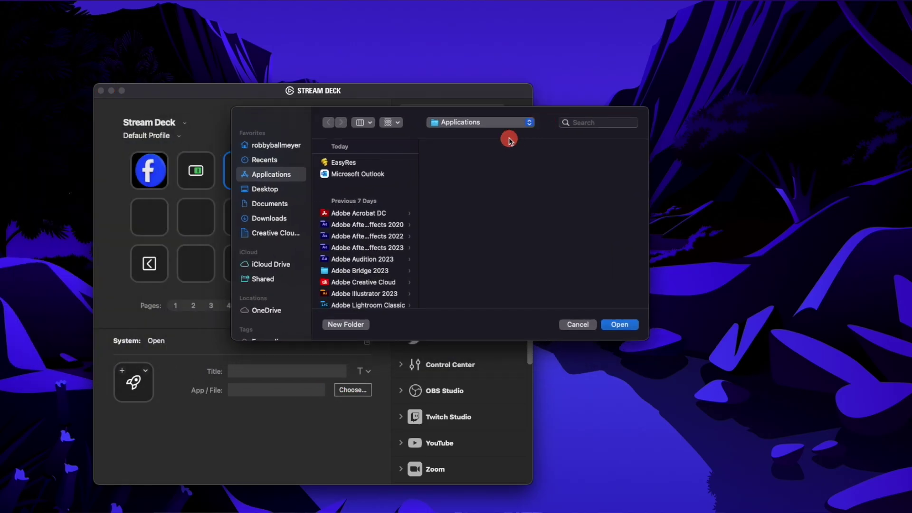
Step: Set the third key to launch Final Cut Pro from the Applications folder
{"action": "scroll", "coordinate": [359, 188], "scroll_direction": "down", "scroll_amount": 2}
{"action": "scroll", "coordinate": [359, 188], "scroll_direction": "down", "scroll_amount": 10}
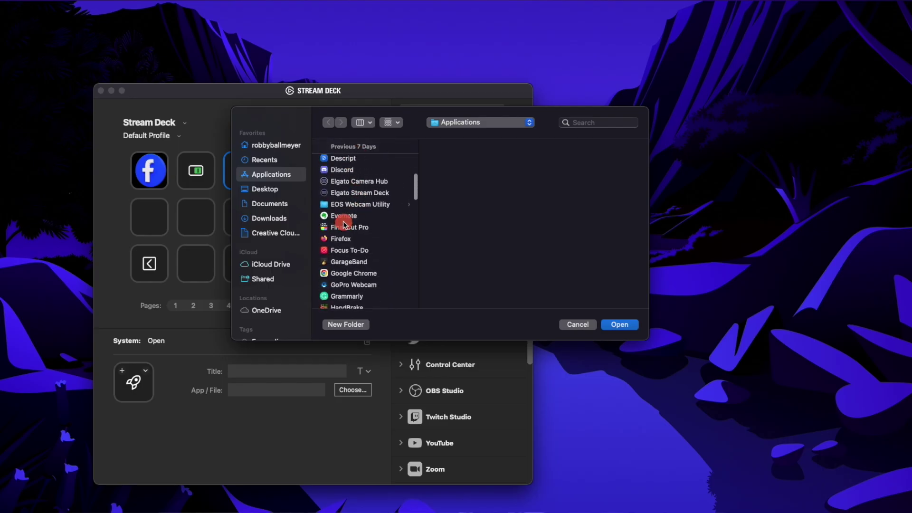
{"action": "left_click", "coordinate": [347, 218]}
{"action": "left_click", "coordinate": [347, 230]}
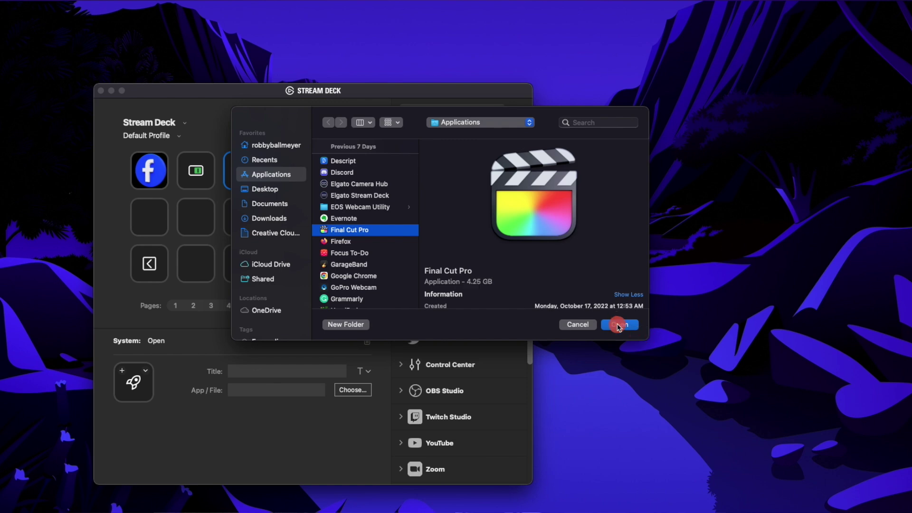
{"action": "left_click", "coordinate": [619, 325]}
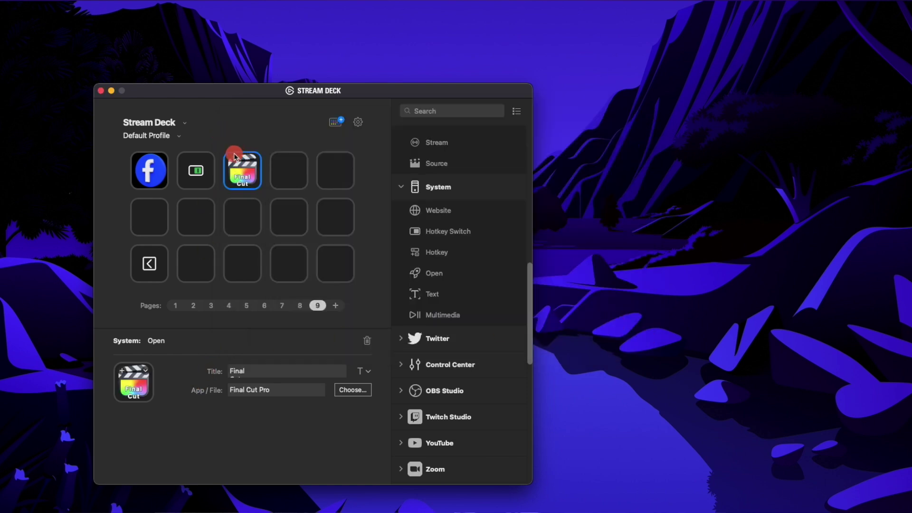
Step: Clear the key's title and browse the Stream Deck Icon Library
{"action": "triple_click", "coordinate": [276, 375]}
{"action": "key", "text": "BackSpace"}
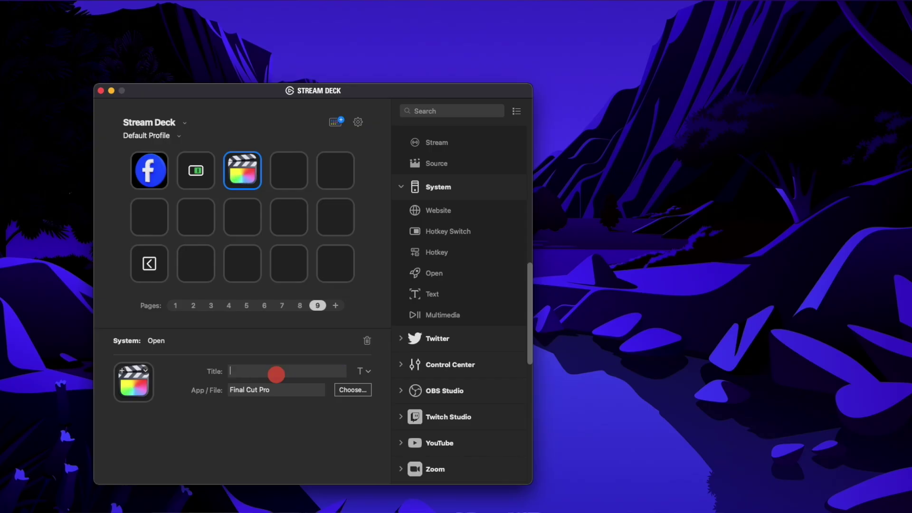
{"action": "left_click", "coordinate": [146, 371]}
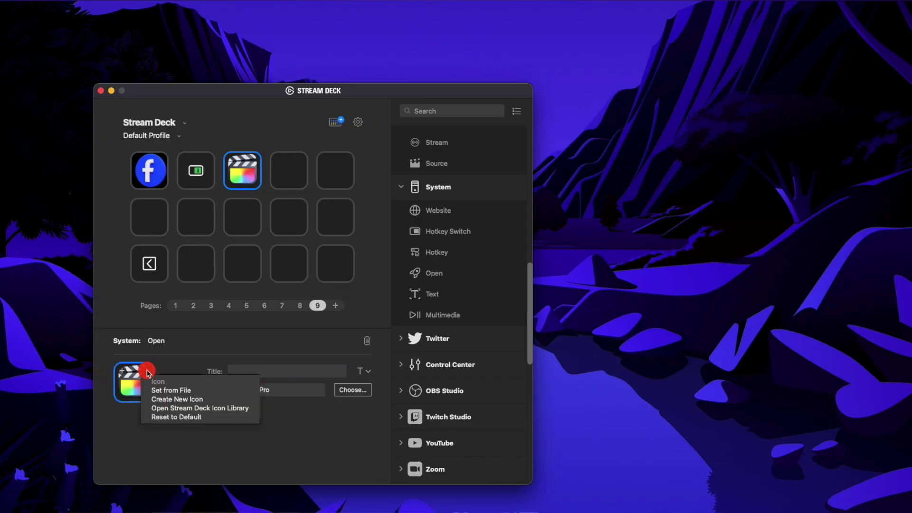
{"action": "left_click", "coordinate": [177, 410]}
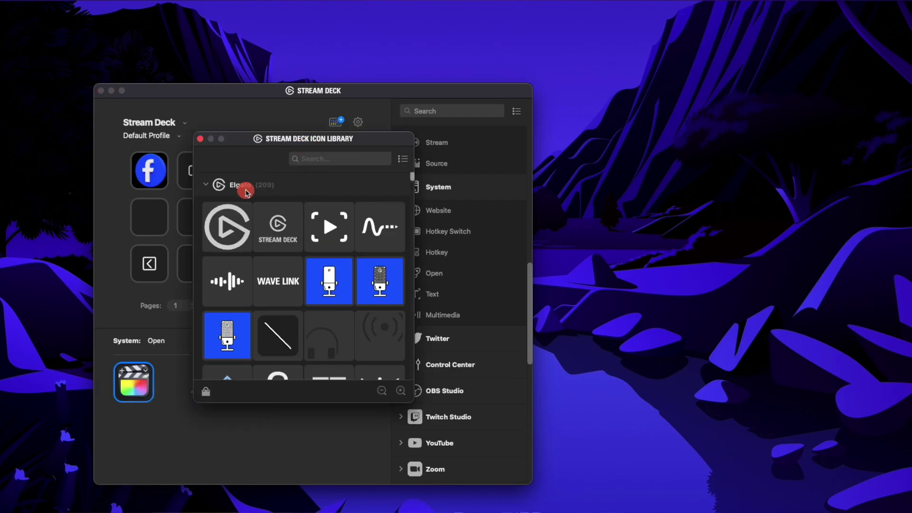
{"action": "scroll", "coordinate": [302, 240], "scroll_direction": "down", "scroll_amount": 10}
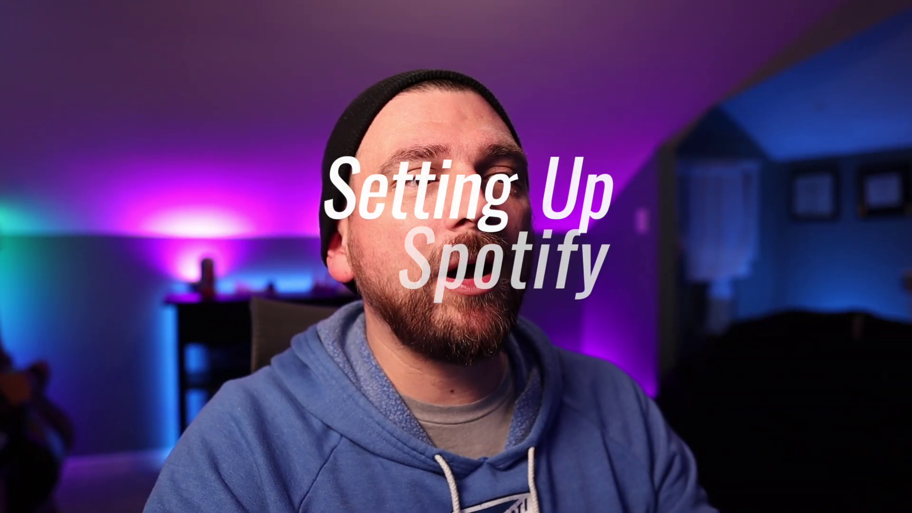
Step: Put Spotify Play/Pause on page 9's row 2, column 3 key, then view pages 1, 2 and 1
{"action": "left_click", "coordinate": [436, 332]}
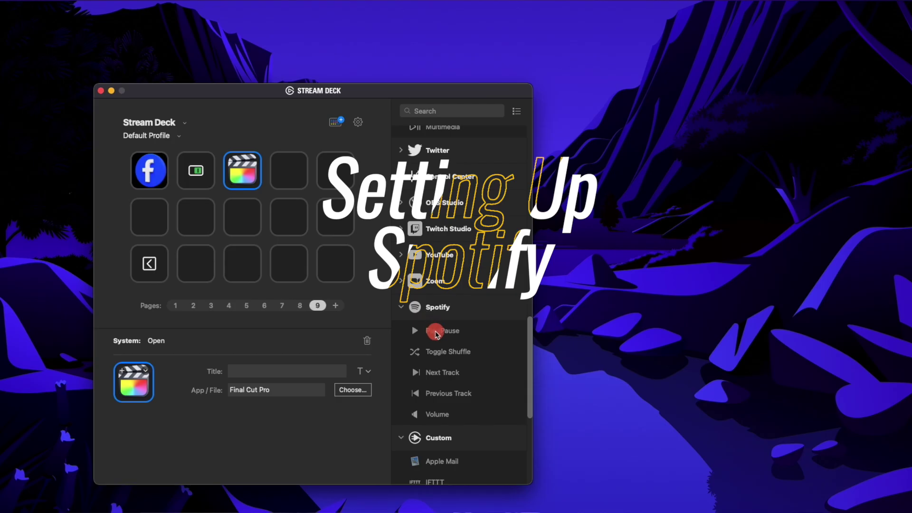
{"action": "left_click_drag", "start_coordinate": [437, 333], "coordinate": [243, 217]}
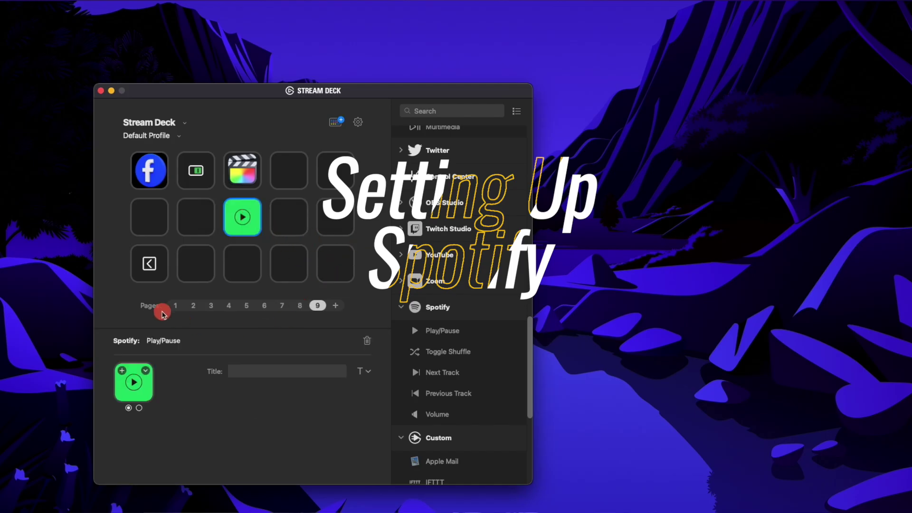
{"action": "left_click", "coordinate": [178, 306]}
{"action": "left_click", "coordinate": [189, 307]}
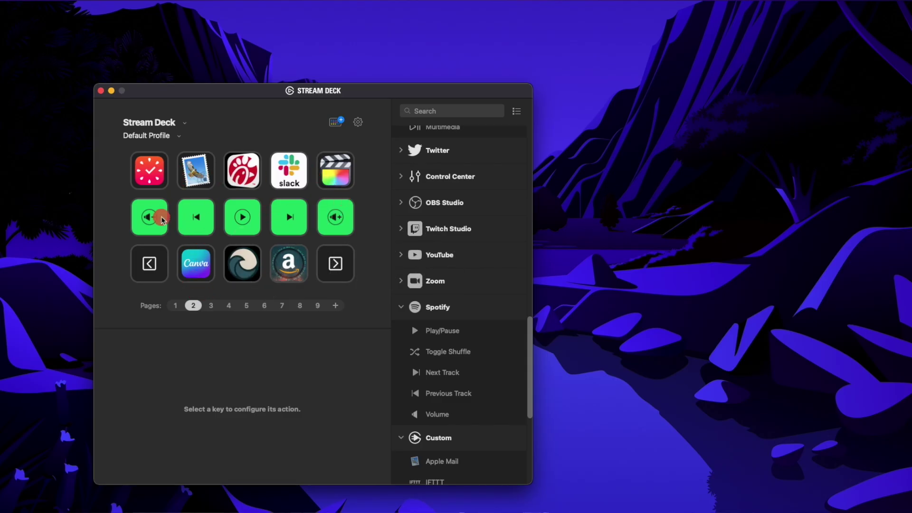
{"action": "left_click", "coordinate": [176, 306]}
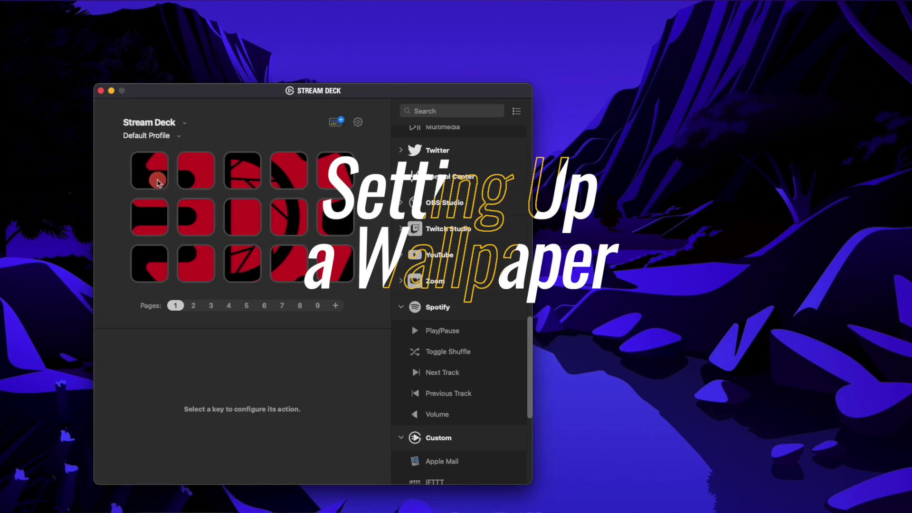
Step: Inspect each wallpaper tile's action: Go to Page 3, 4 and 5, a Website link, and Next Page
{"action": "left_click", "coordinate": [187, 221]}
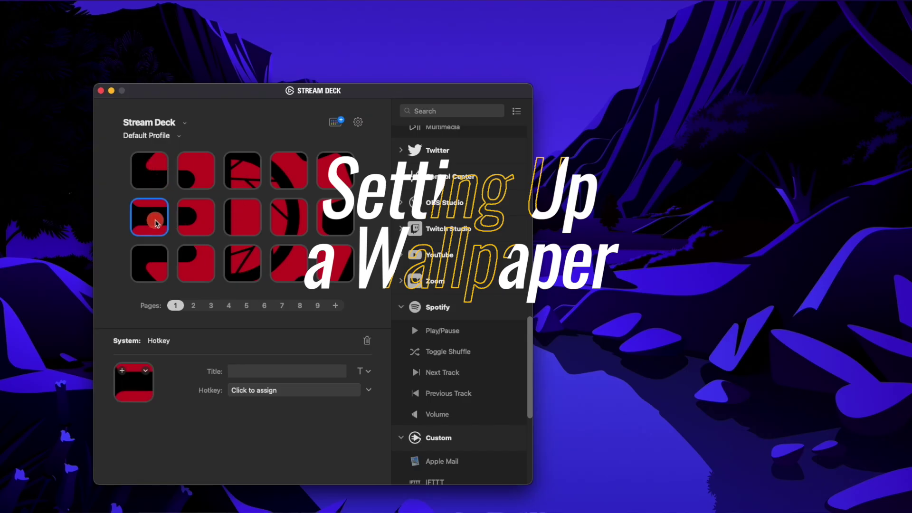
{"action": "left_click", "coordinate": [241, 222]}
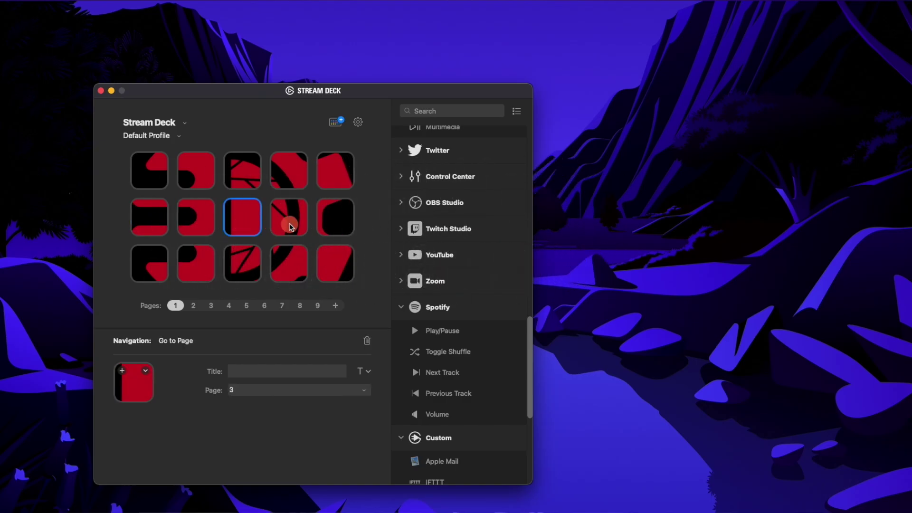
{"action": "left_click", "coordinate": [291, 224]}
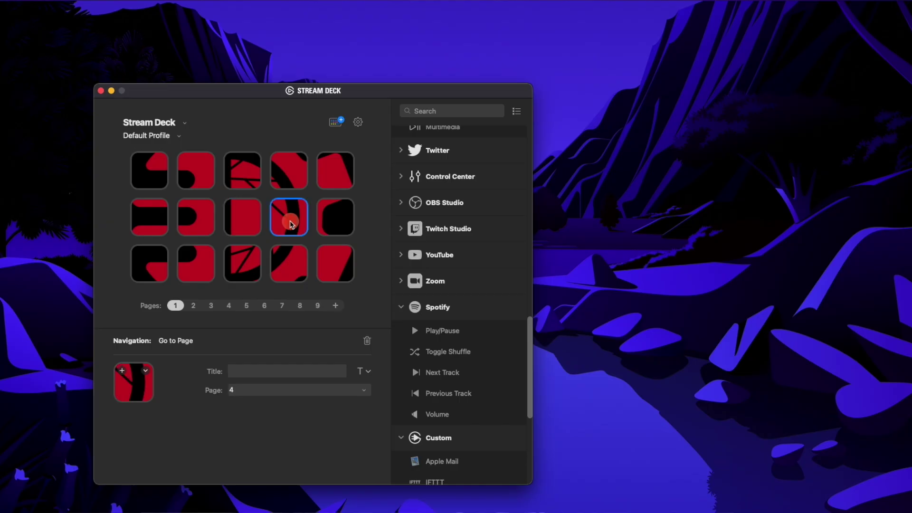
{"action": "left_click", "coordinate": [335, 220]}
{"action": "left_click", "coordinate": [200, 265]}
{"action": "left_click", "coordinate": [237, 271]}
{"action": "left_click", "coordinate": [289, 266]}
{"action": "left_click", "coordinate": [341, 267]}
{"action": "left_click", "coordinate": [167, 271]}
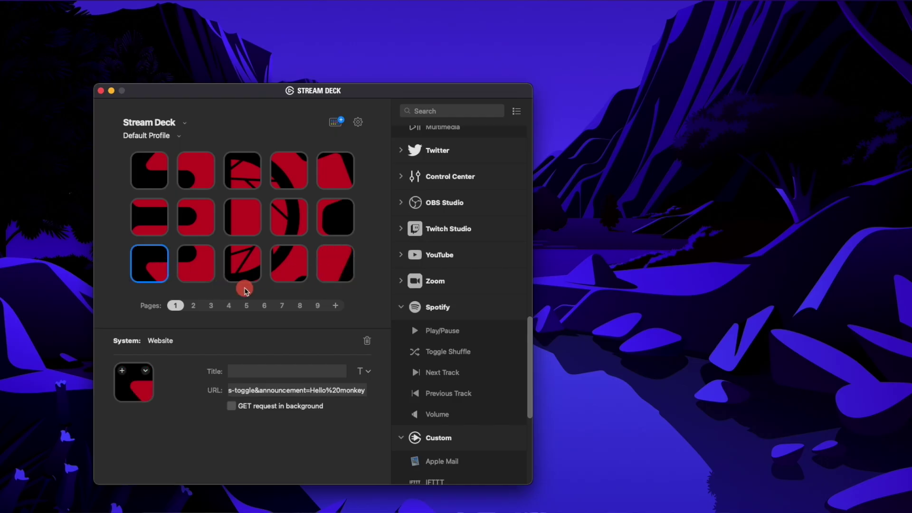
{"action": "left_click", "coordinate": [335, 265]}
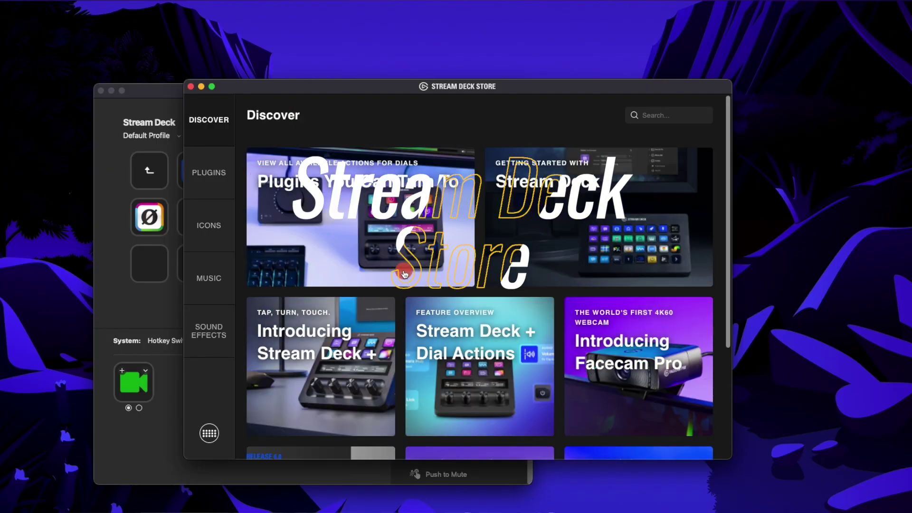
{"action": "scroll", "coordinate": [538, 213], "scroll_direction": "down", "scroll_amount": 2}
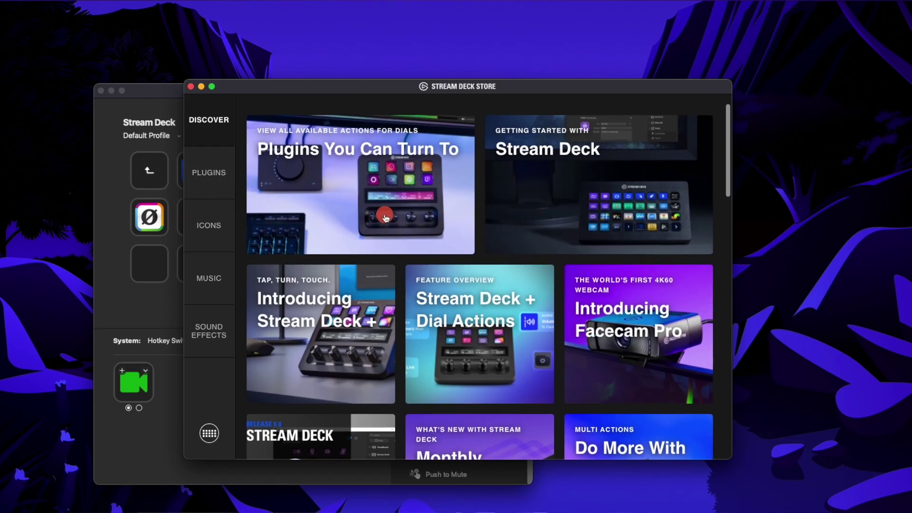
{"action": "scroll", "coordinate": [558, 259], "scroll_direction": "up", "scroll_amount": 2}
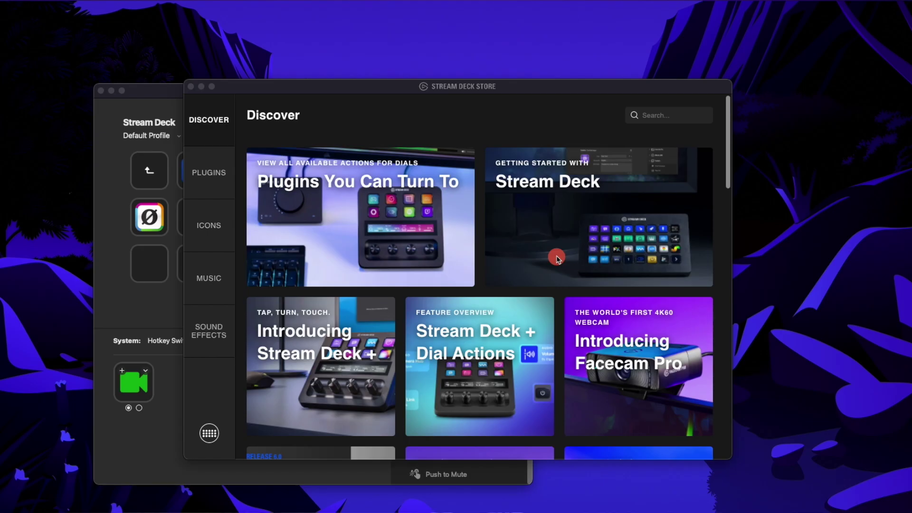